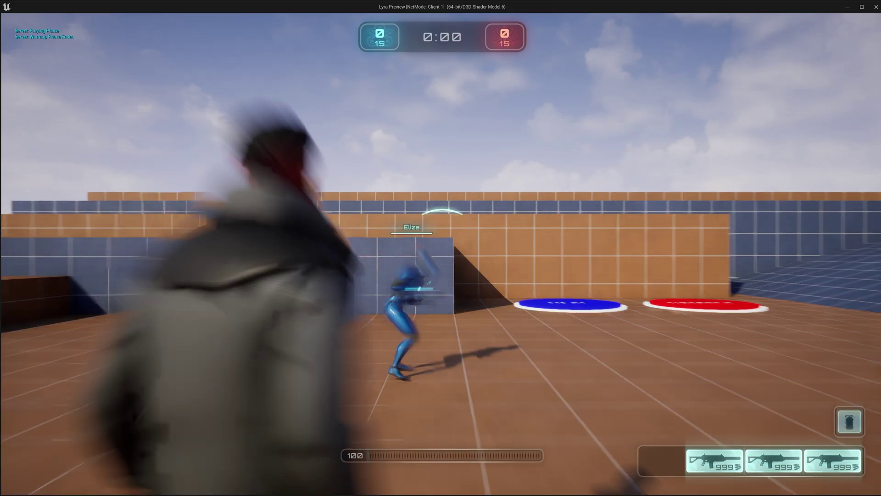
- Run the character around the ShooterGym arena toward the team and weapon pads
key("w")
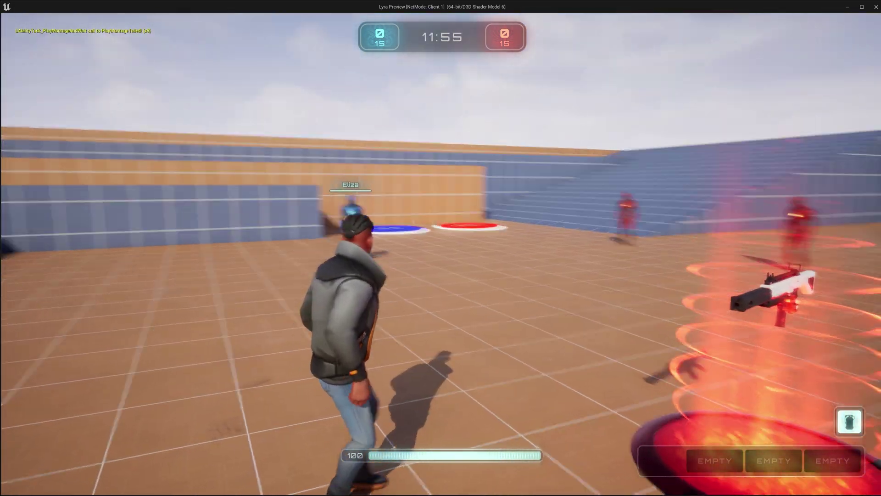
key("w")
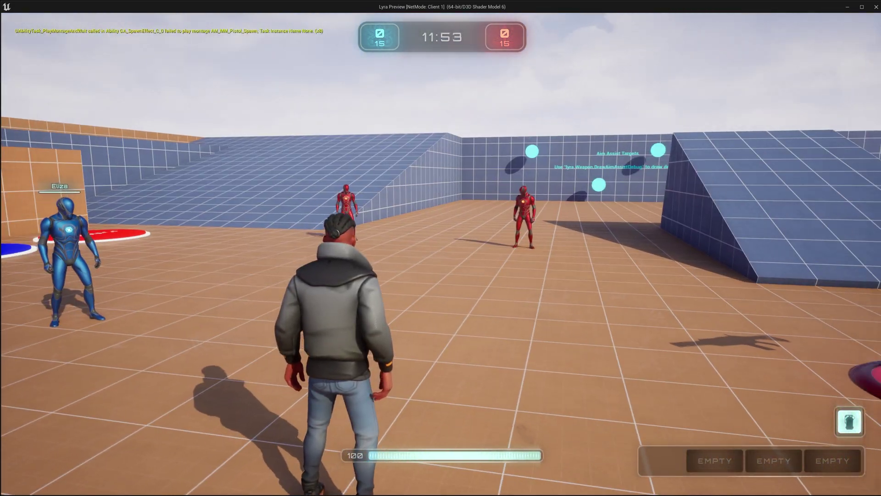
key("s")
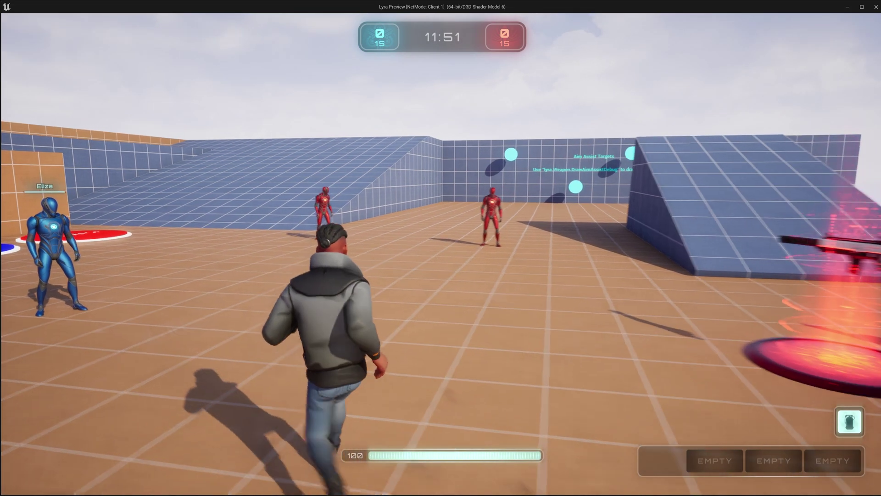
key("d")
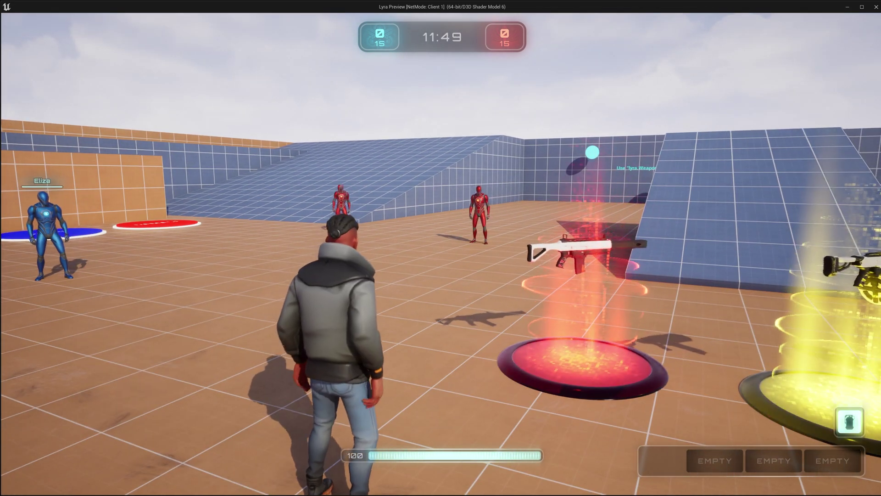
key("a")
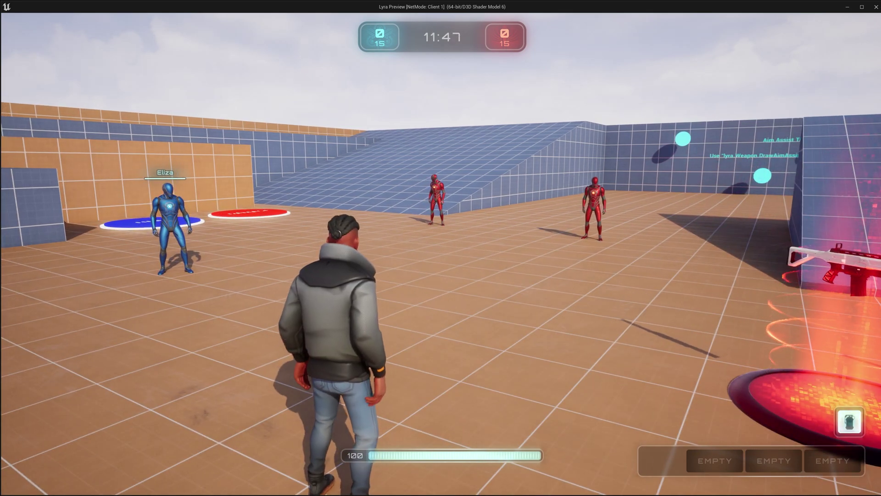
key("a")
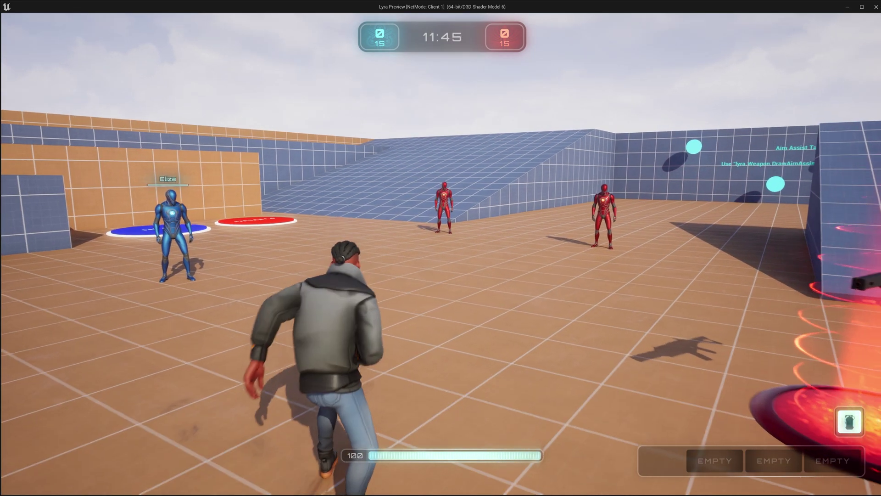
key("d")
key("a")
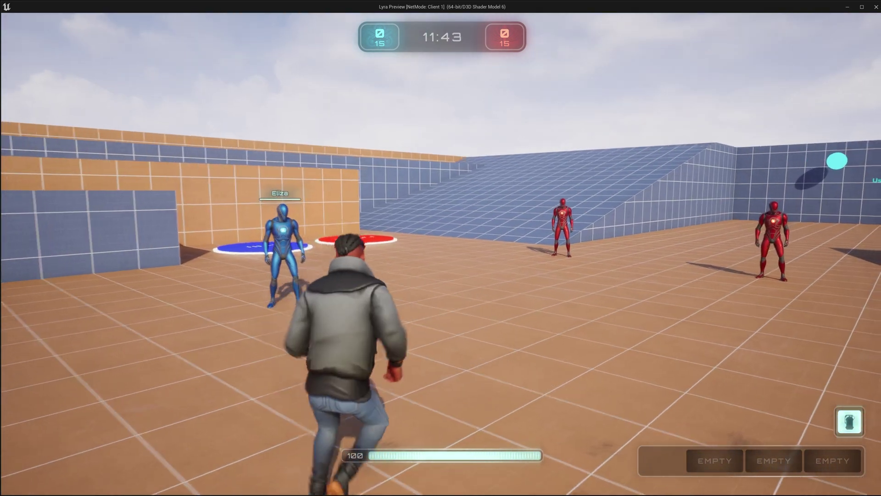
- Walk onto the red weapon pad to pick up the rifle, then run toward the targets
key("w")
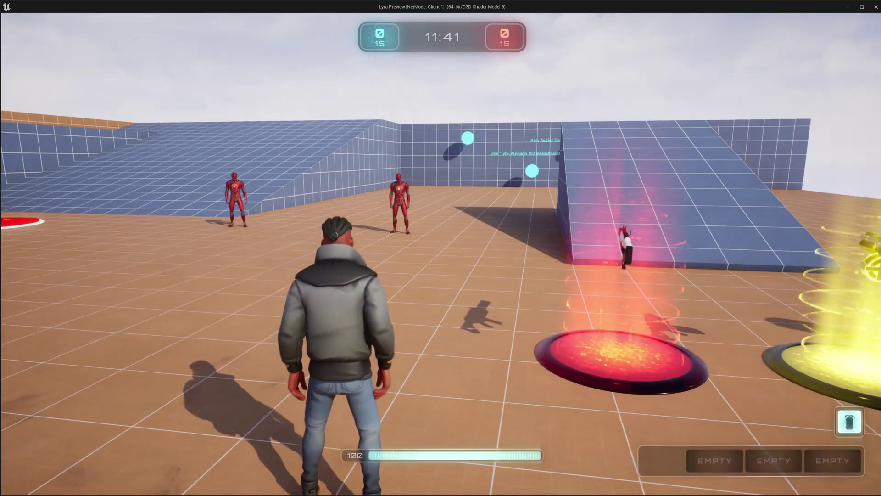
key("w")
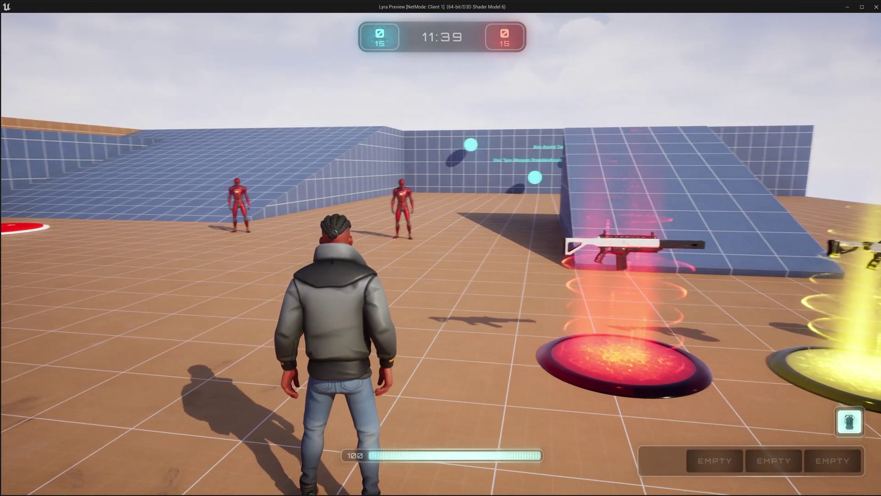
key("s")
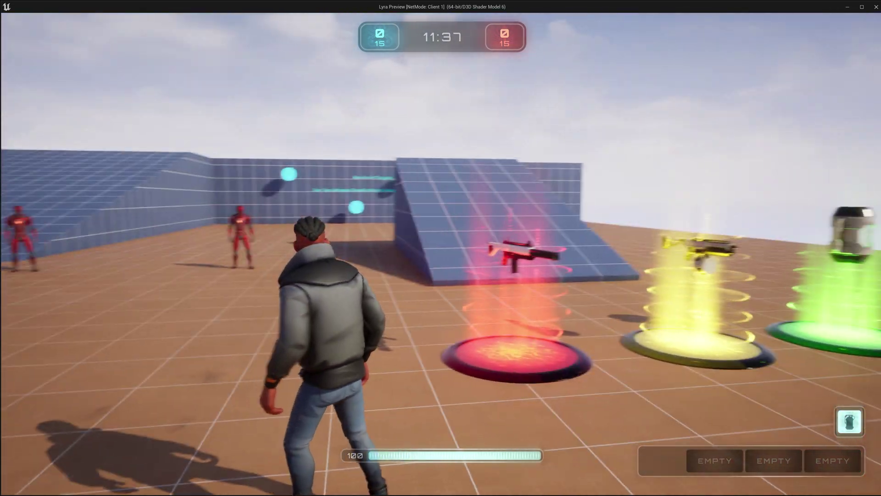
key("w")
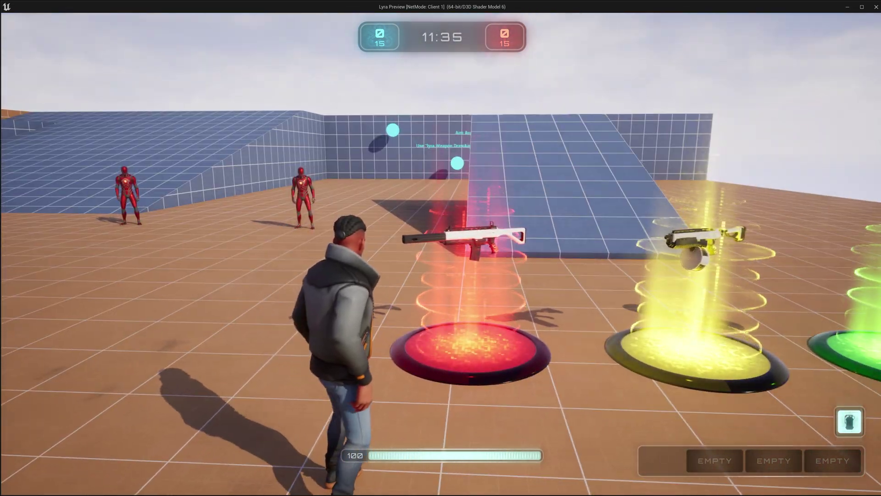
key("w")
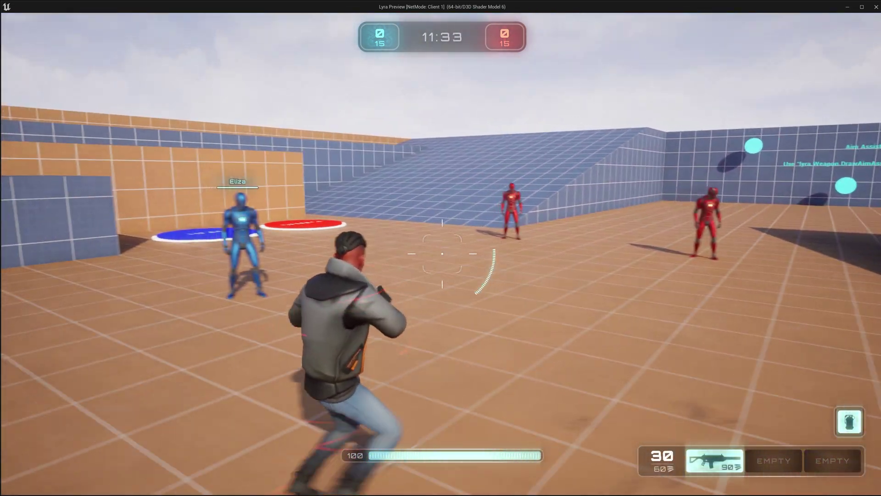
key("a")
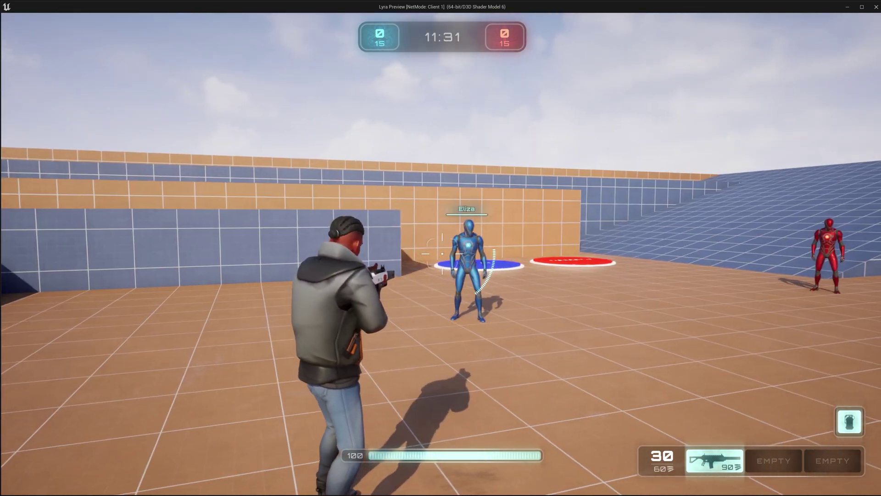
key("w")
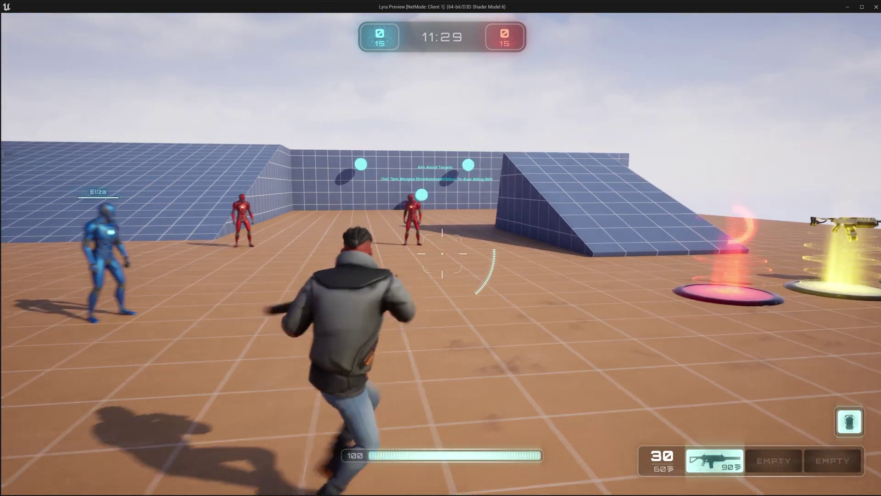
key("w")
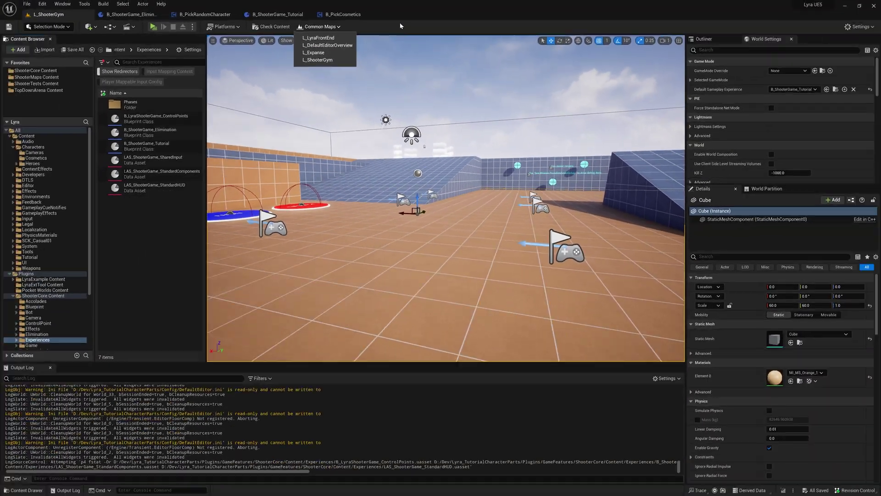
- Open L_ShooterGym, then browse to its Default Gameplay Experience B_ShooterGame_Tutorial and open it
left_click(314, 103)
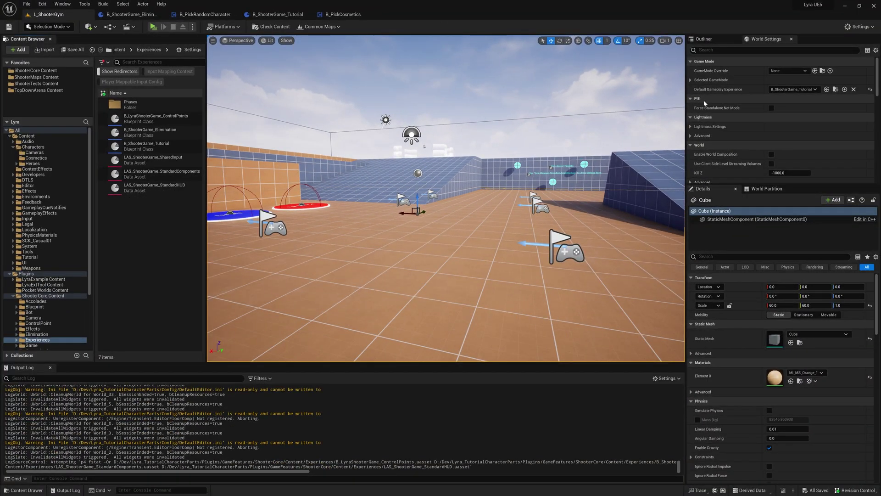
left_click(129, 14)
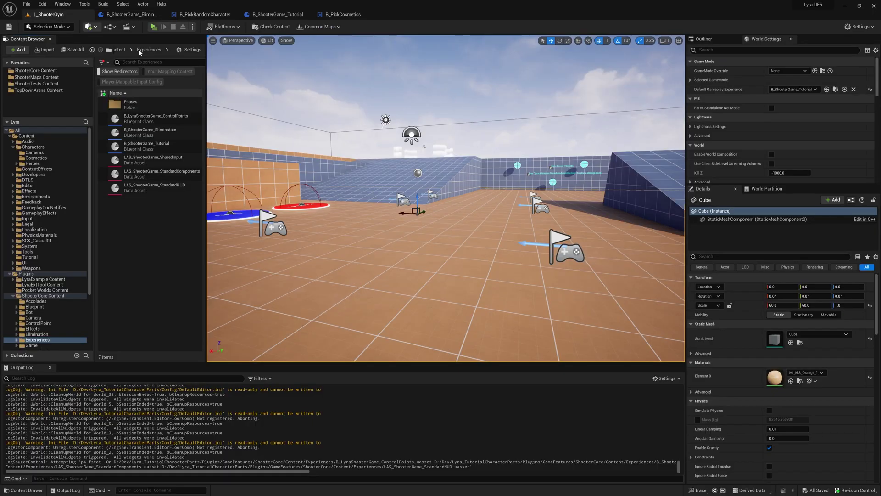
left_click(48, 15)
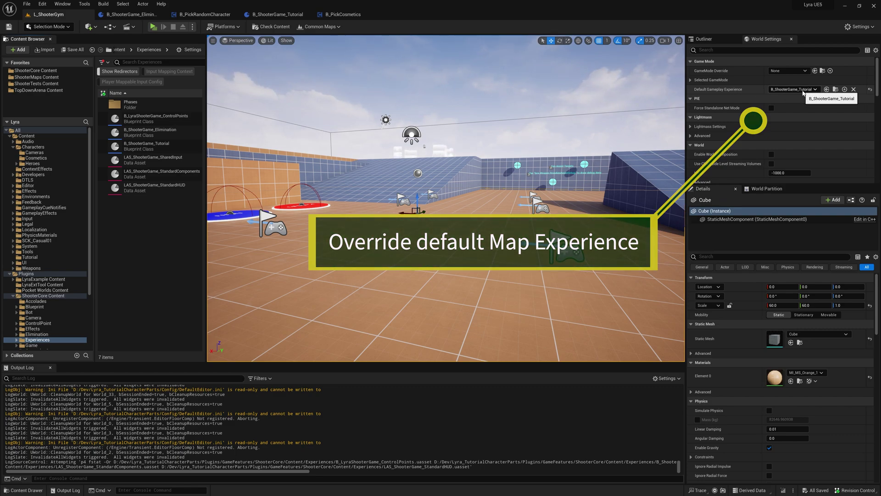
left_click(836, 90)
double_click(174, 146)
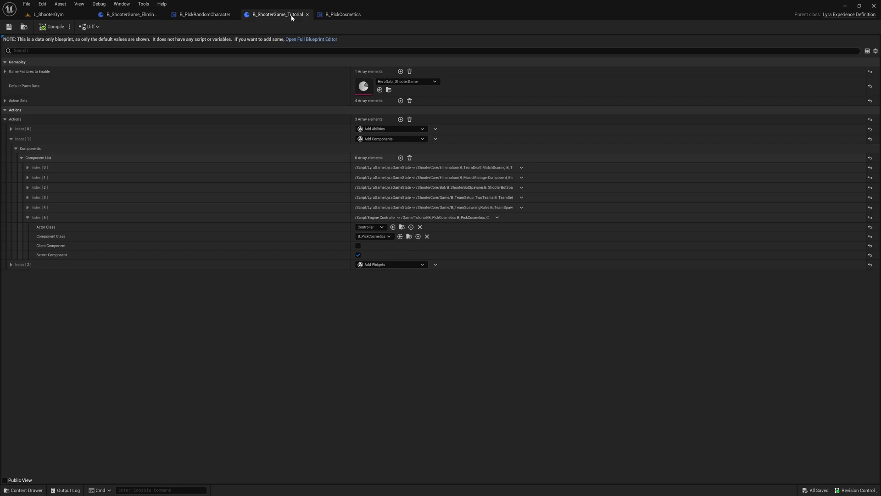
- Compare Component List Index[5] in the Elimination and Tutorial experiences, then view B_PickRandomCharacter's graph
left_click(138, 14)
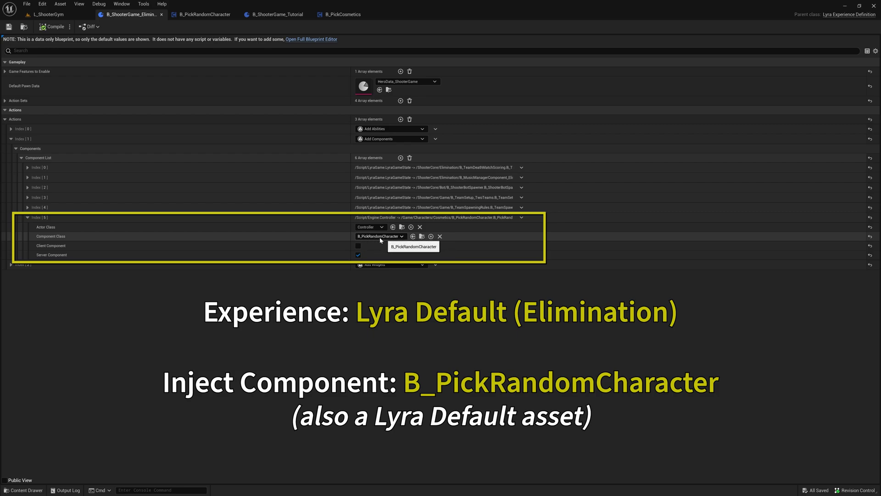
left_click(277, 14)
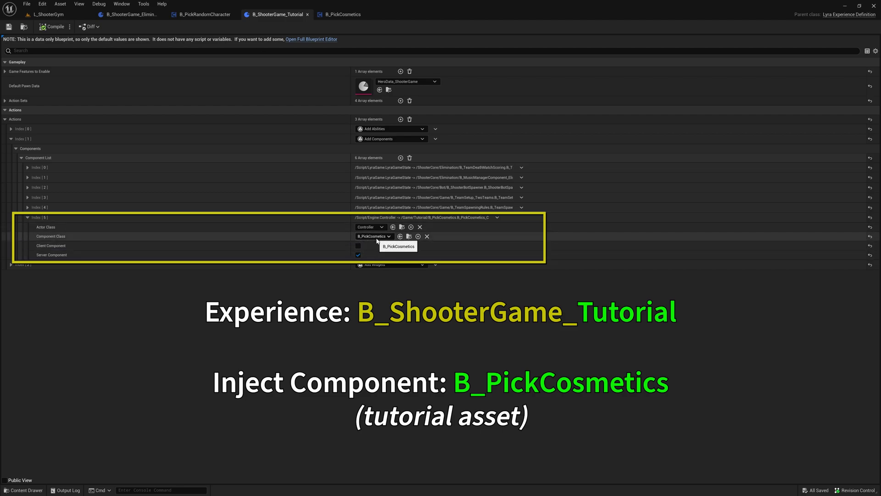
left_click(202, 14)
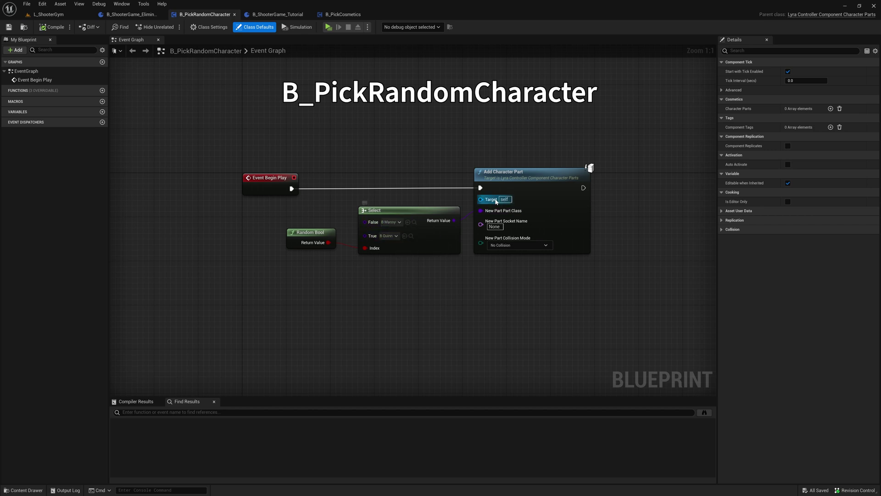
- Select B_PickRandomCharacter's Add Character Part node, then view the B_PickCosmetics event graph
left_click(526, 178)
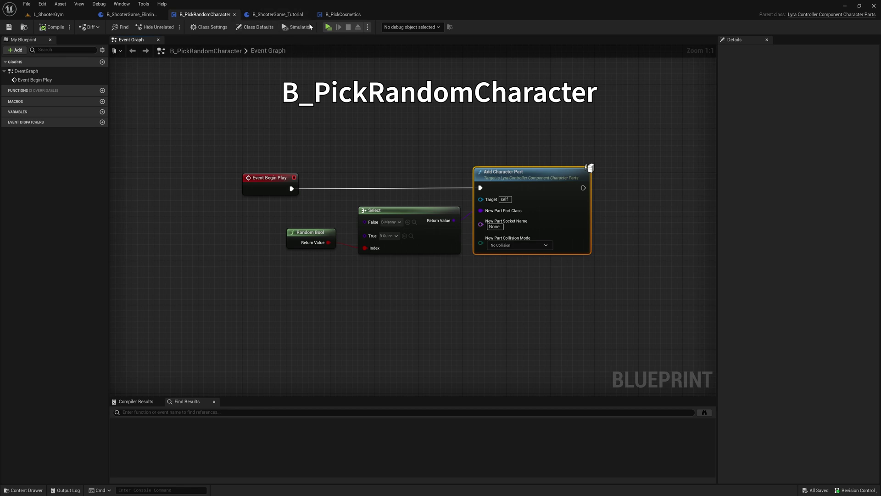
left_click(343, 14)
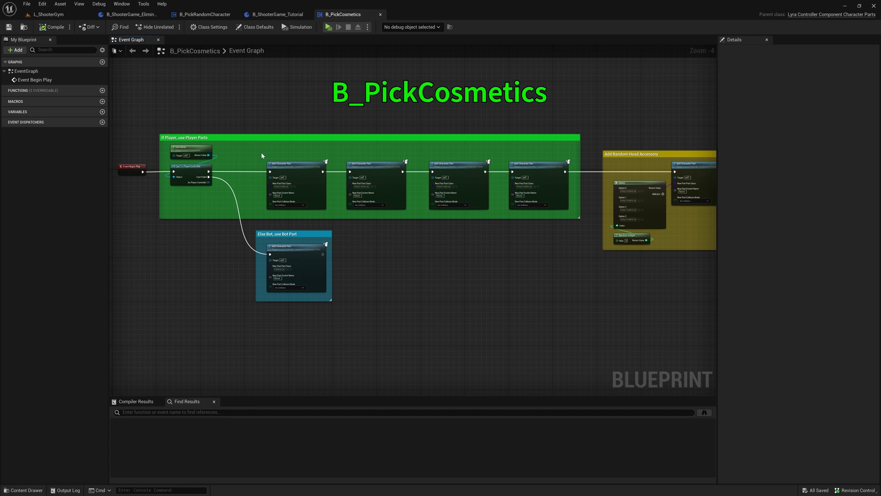
- Box-select the four player Add Character Part nodes and select the Add Random Head Accessory comment
left_click_drag(262, 155, 545, 198)
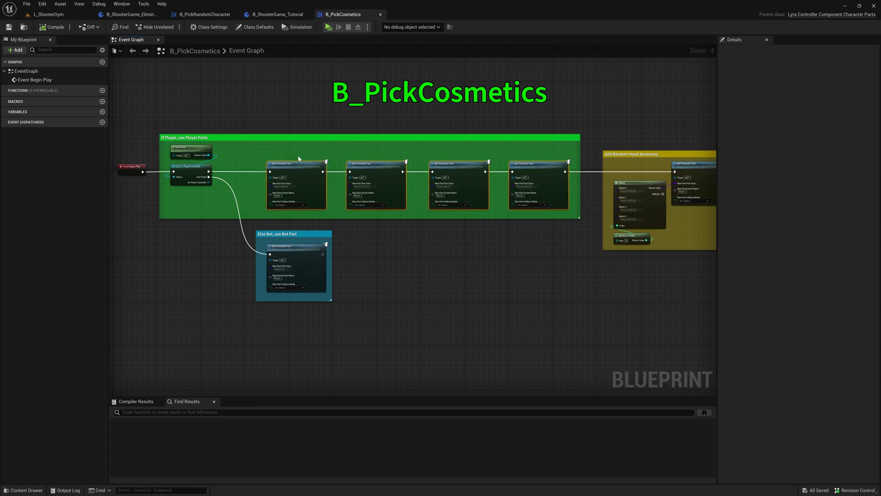
right_click_drag(697, 305, 632, 300)
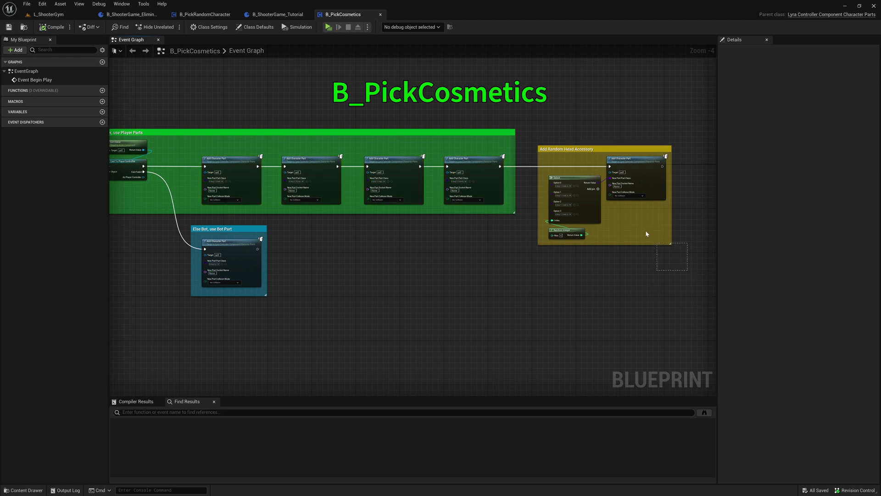
left_click(601, 241)
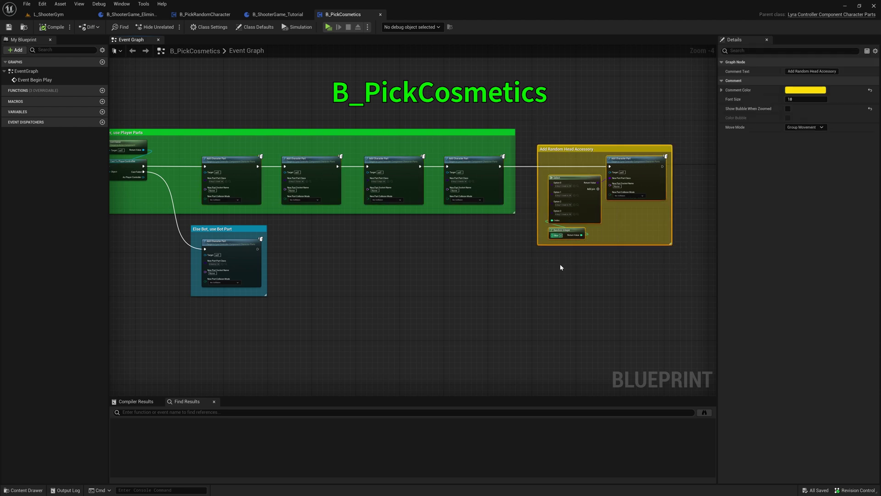
left_click(494, 300)
right_click_drag(383, 247, 424, 257)
scroll(244, 267, "up", 2)
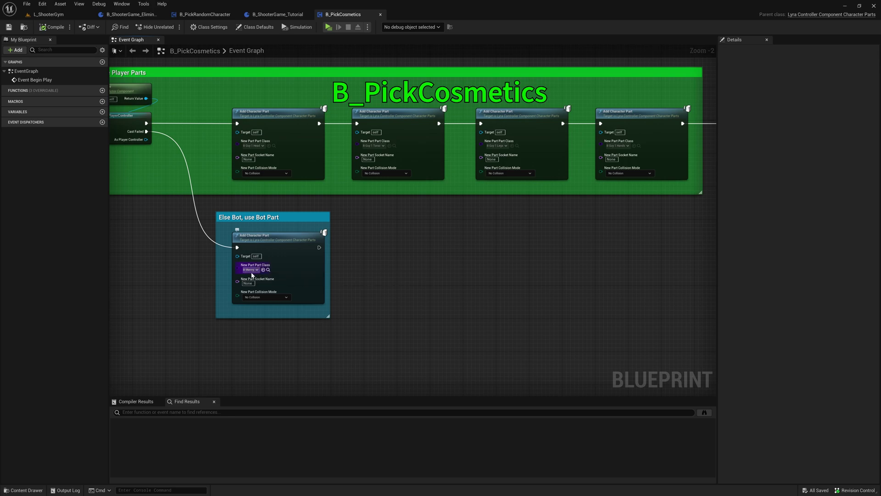
scroll(557, 295, "down", 2)
scroll(546, 283, "down", 1)
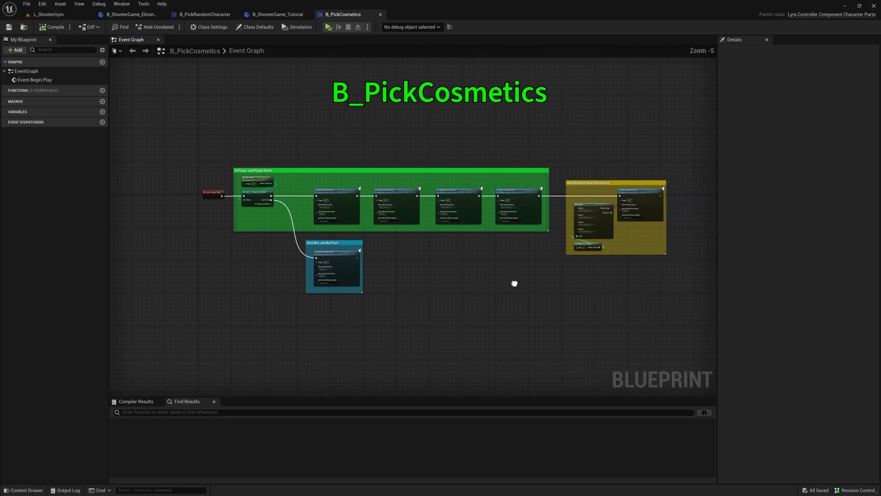
right_click_drag(514, 283, 454, 283)
left_click_drag(245, 183, 476, 229)
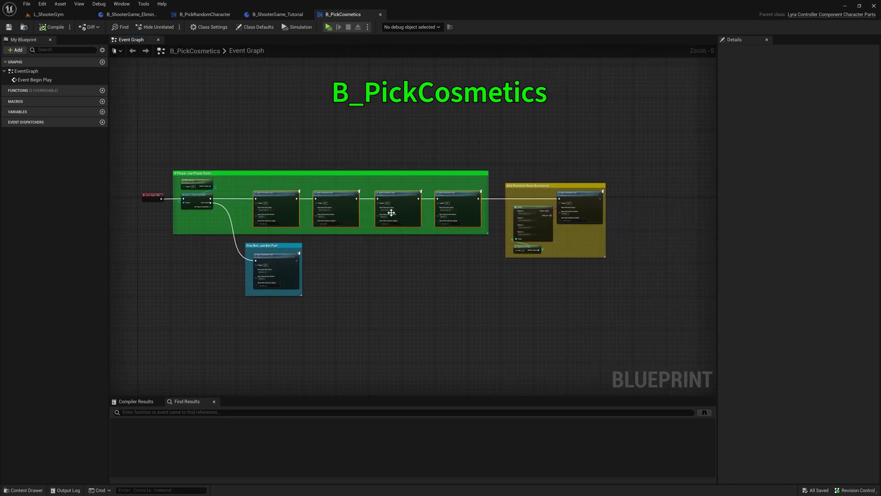
left_click(533, 254)
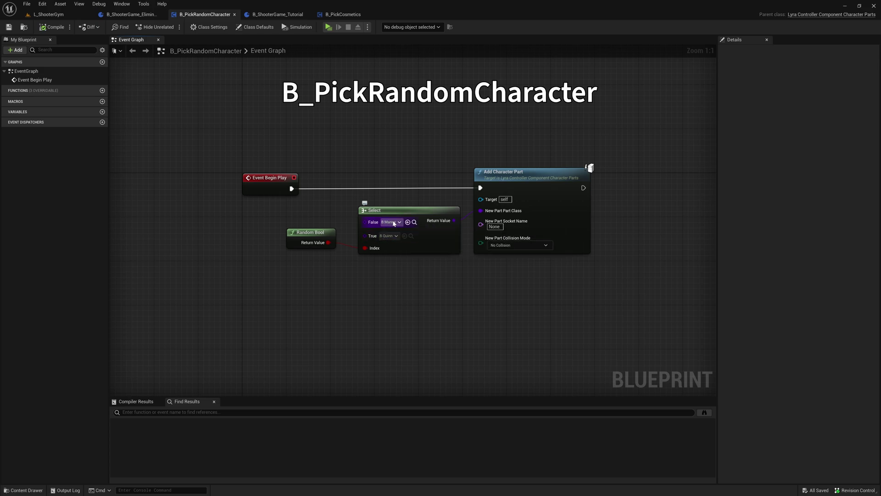
- Open B_Manny from the Select node's pin and select its SKM_Manny mesh component
left_click(414, 223)
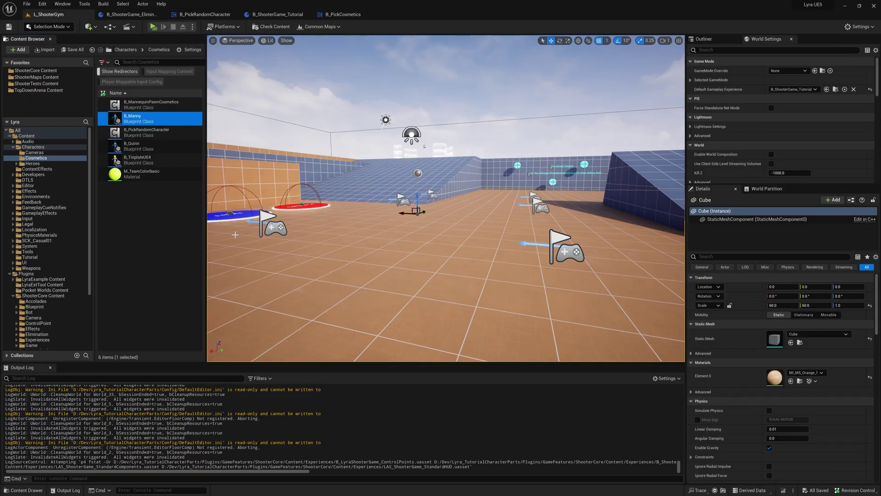
double_click(161, 118)
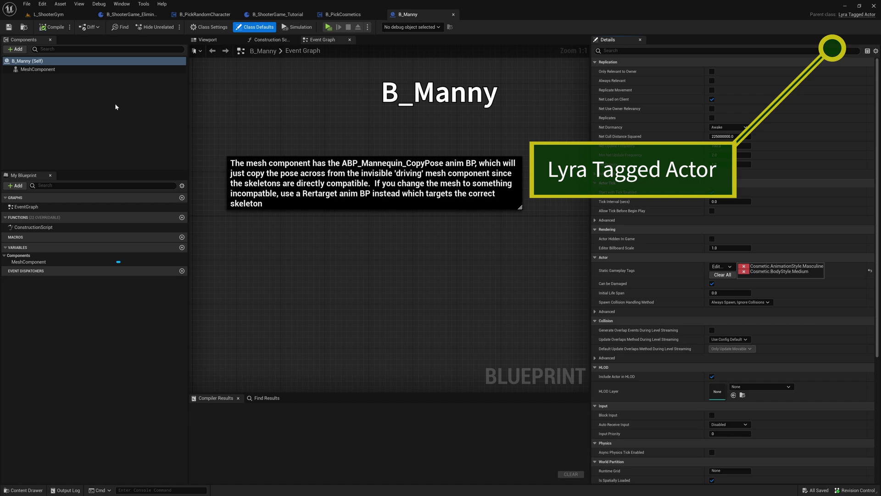
left_click(49, 71)
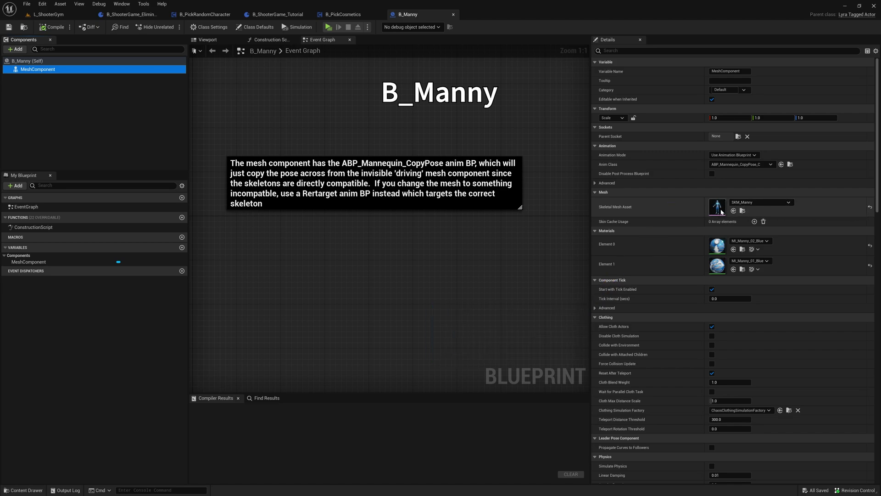
- Preview the SKM_Manny mannequin mesh side-on, then return to the B_Manny blueprint
double_click(718, 208)
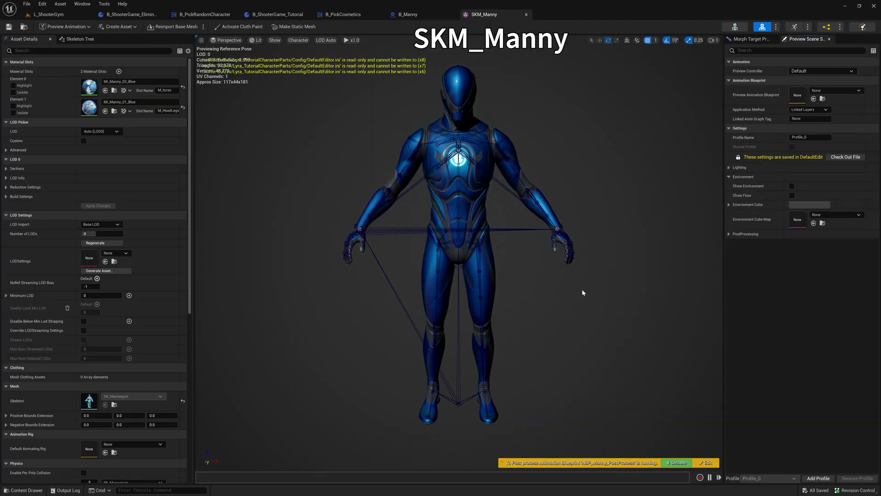
left_click_drag(555, 279, 248, 282)
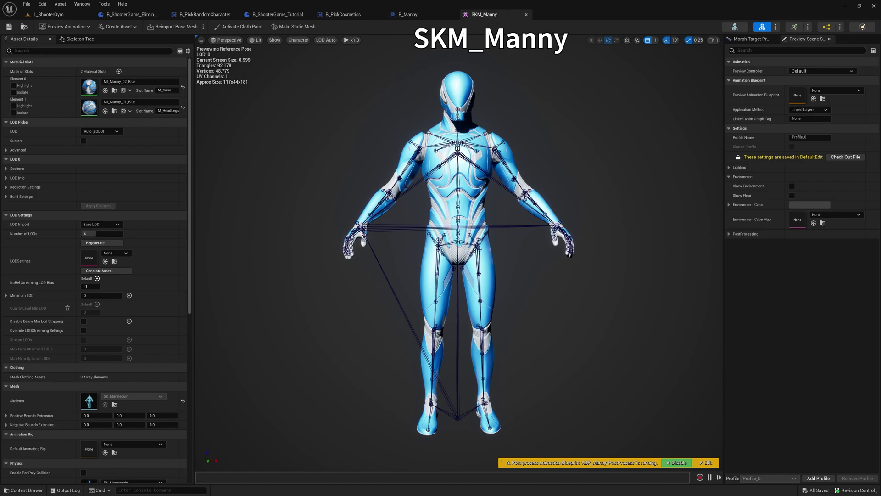
left_click(410, 15)
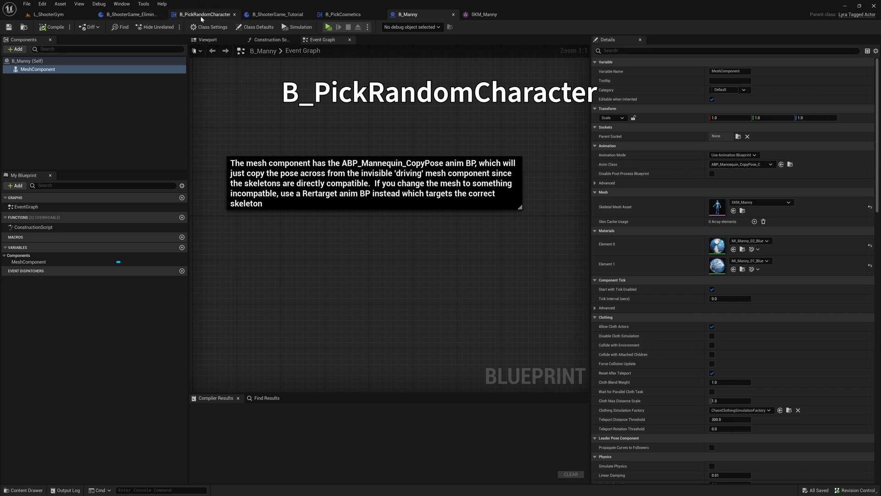
- Zoom into the B_PickCosmetics graph and open B_Guy1_Head from the first Add Character Part node
left_click(346, 14)
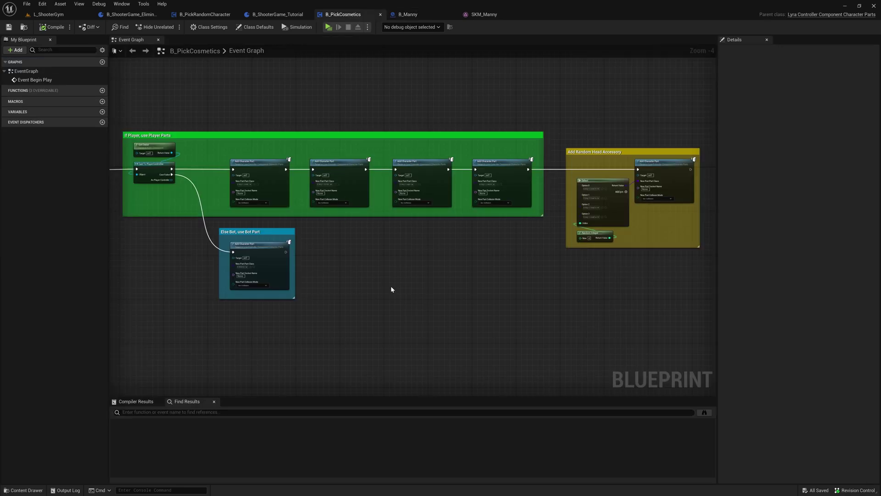
right_click_drag(390, 289, 417, 260)
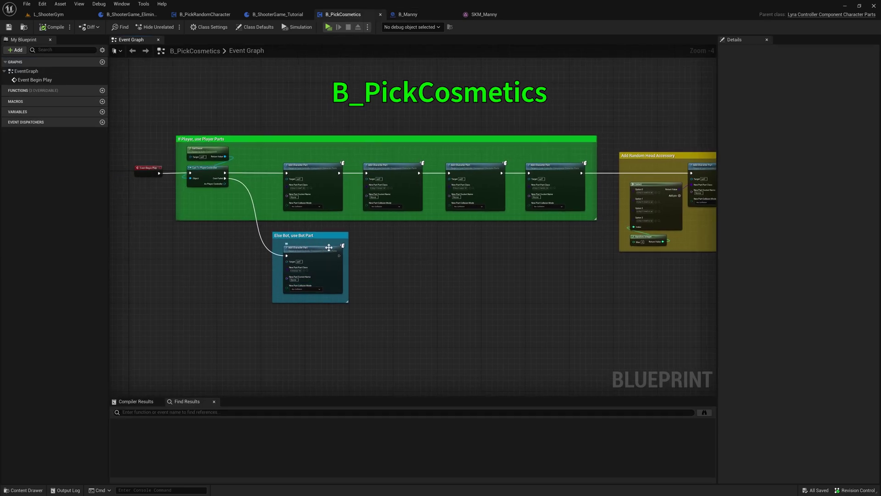
scroll(399, 274, "up", 2)
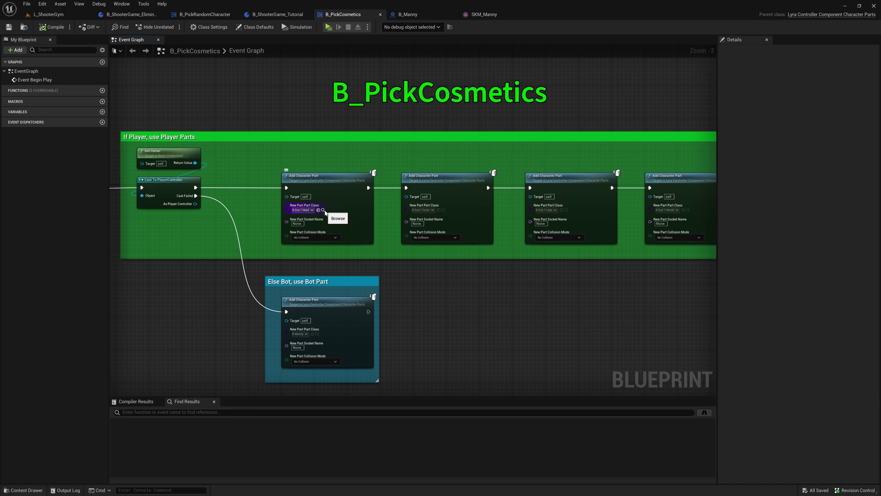
left_click(323, 210)
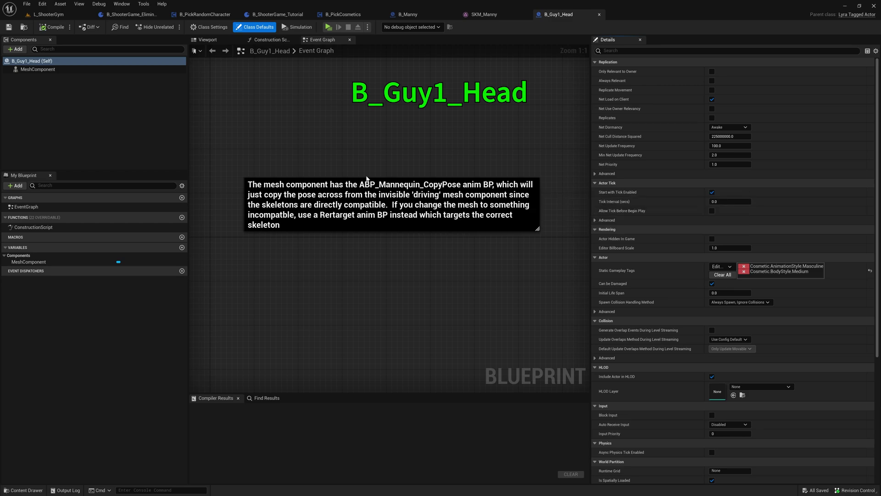
- Select B_Guy1_Head's mesh component, orbit the MESH_H_A1 head mesh preview, and return to the blueprint
left_click(41, 69)
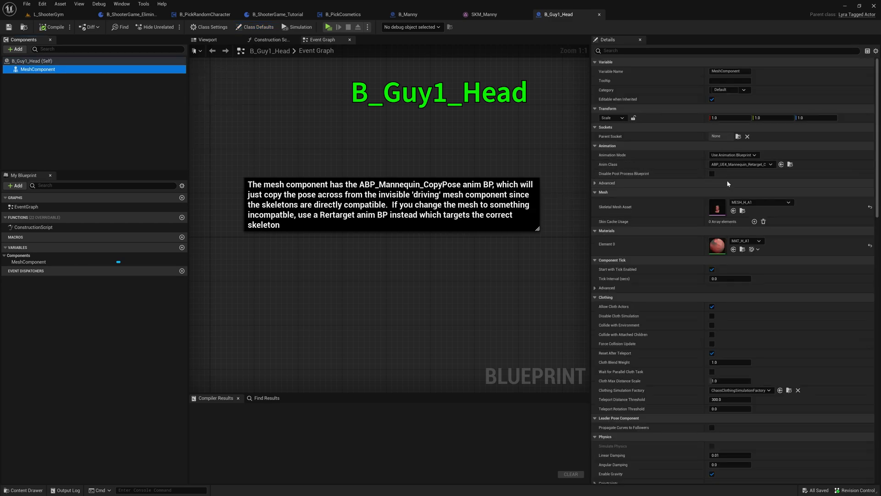
double_click(719, 208)
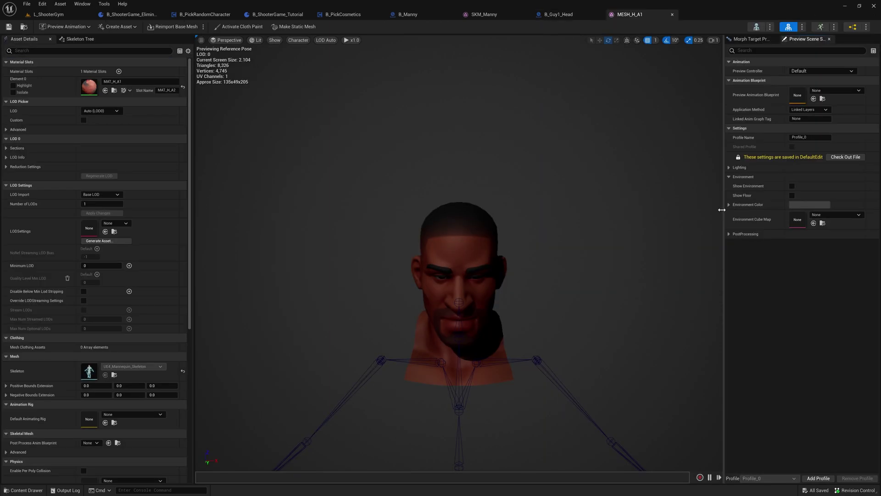
scroll(587, 349, "down", 5)
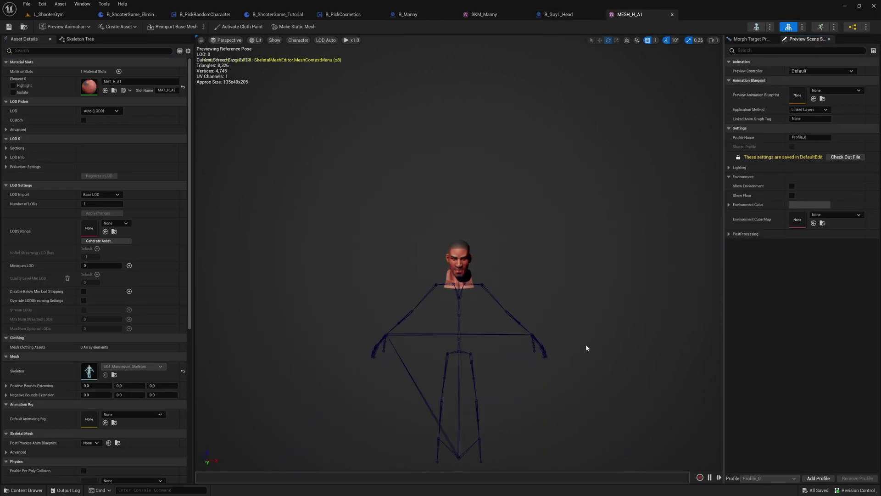
right_click_drag(586, 344, 594, 381)
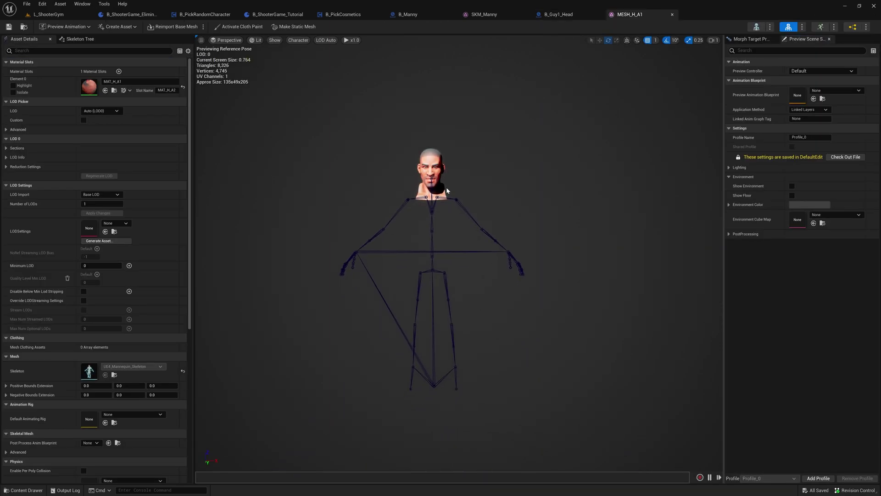
left_click_drag(566, 298, 519, 300, "alt")
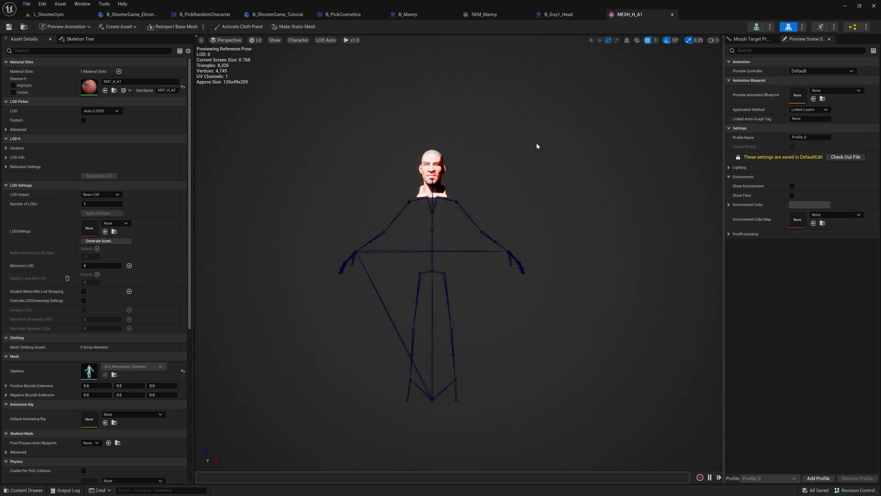
left_click(565, 14)
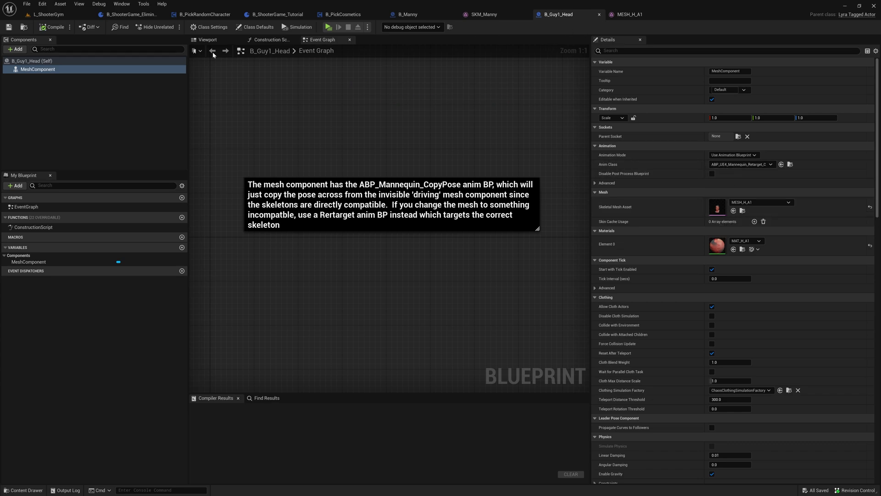
- Back in L_ShooterGym, select the B_Guy1 hands, legs, torso and four head accessory blueprints
left_click(65, 14)
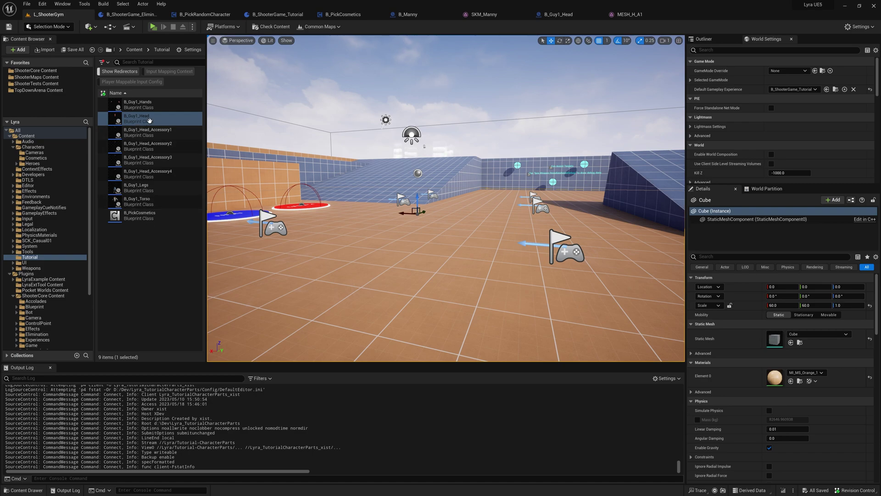
left_click(162, 102)
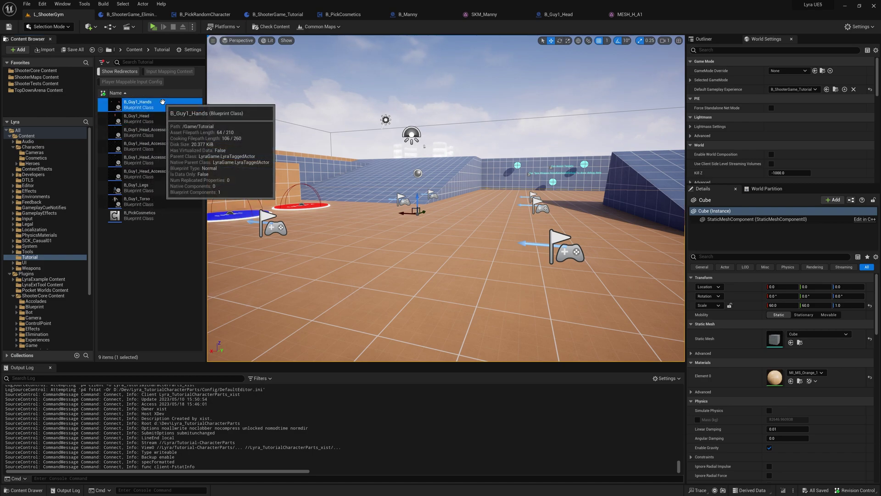
left_click(177, 188)
left_click(167, 201)
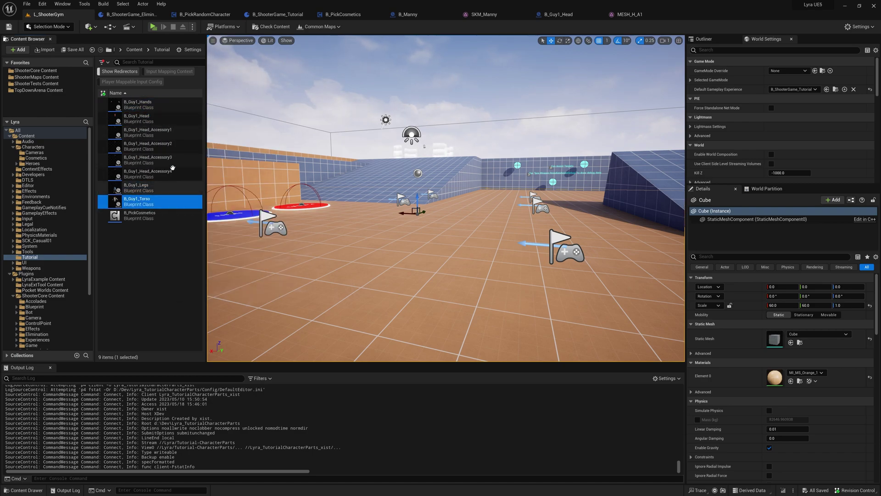
left_click(173, 133)
left_click(173, 174, "shift")
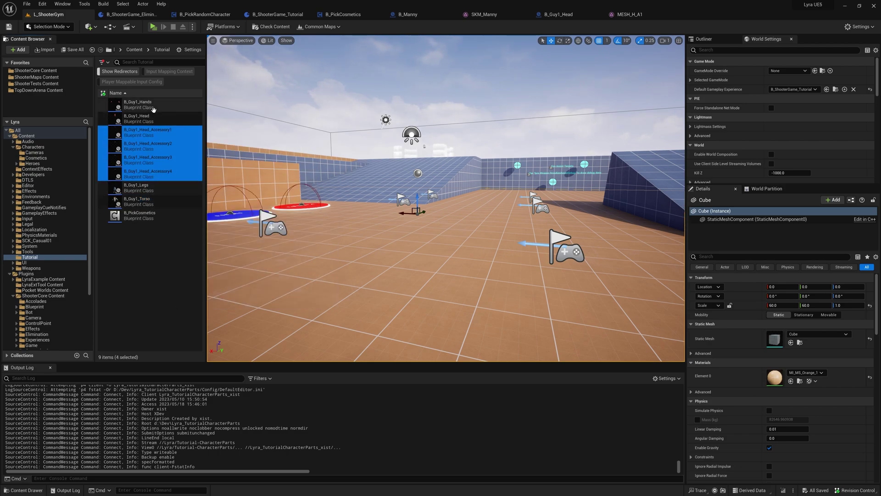
- Open B_Guy1_Legs and its MESH_L_01 legs mesh, then return to the level
double_click(164, 187)
left_click(38, 69)
double_click(680, 268)
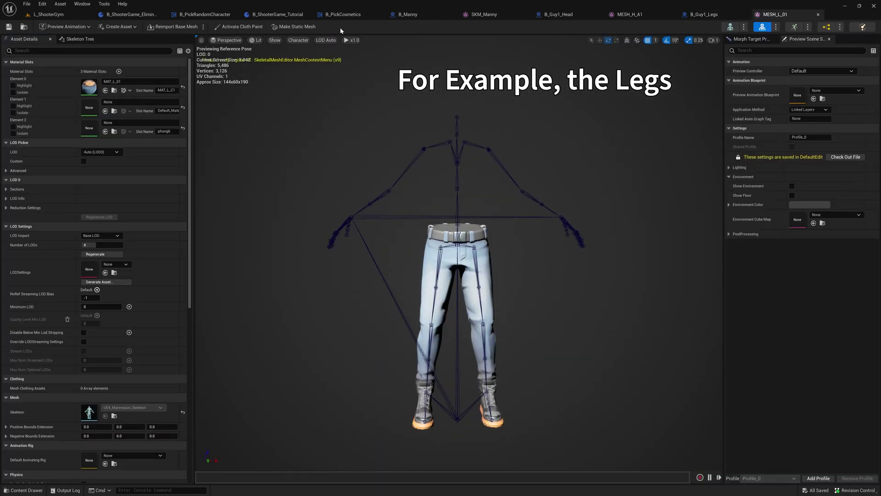
left_click(49, 14)
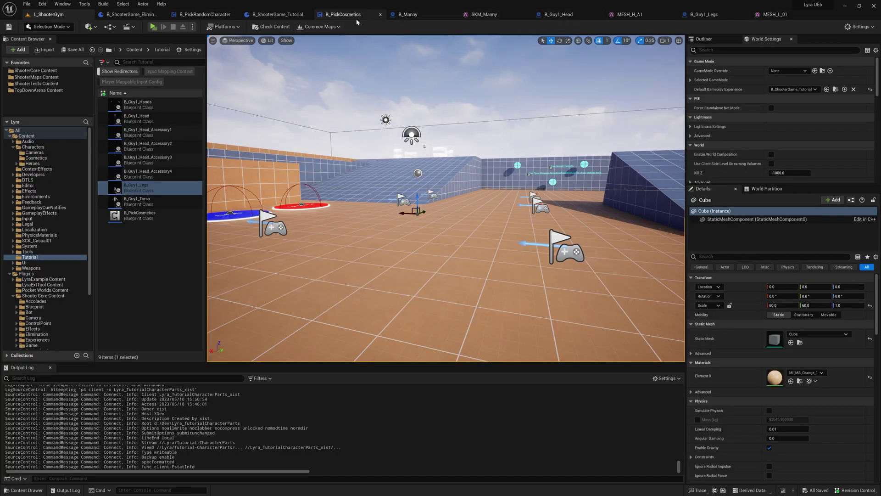
- Back in B_PickCosmetics, inspect each of the four player Add Character Part nodes
left_click(345, 15)
left_click(321, 182)
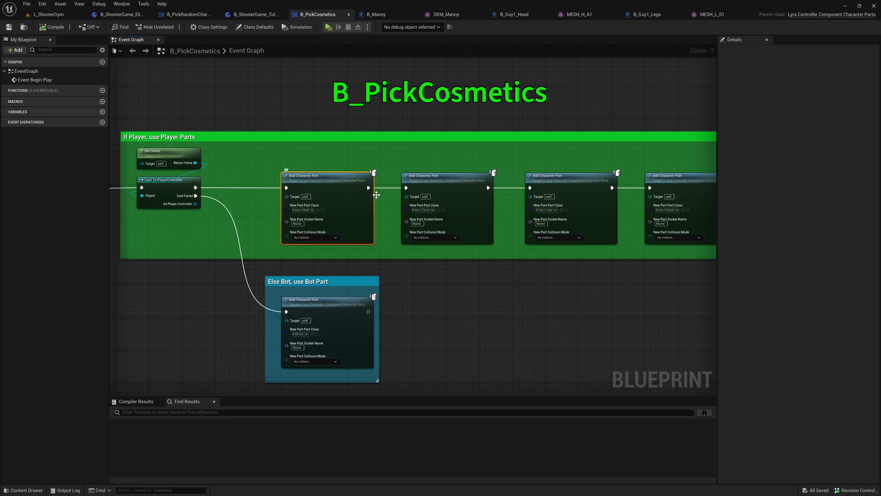
left_click(449, 184)
left_click(574, 184)
left_click(677, 182)
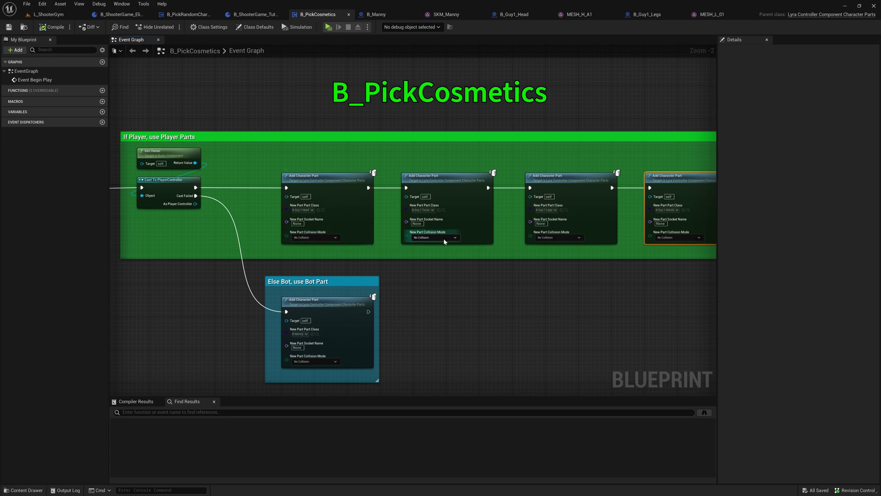
- Frame the Add Random Head Accessory section alongside the full player and bot part groups
right_click_drag(673, 290, 266, 269)
scroll(417, 277, "down", 2)
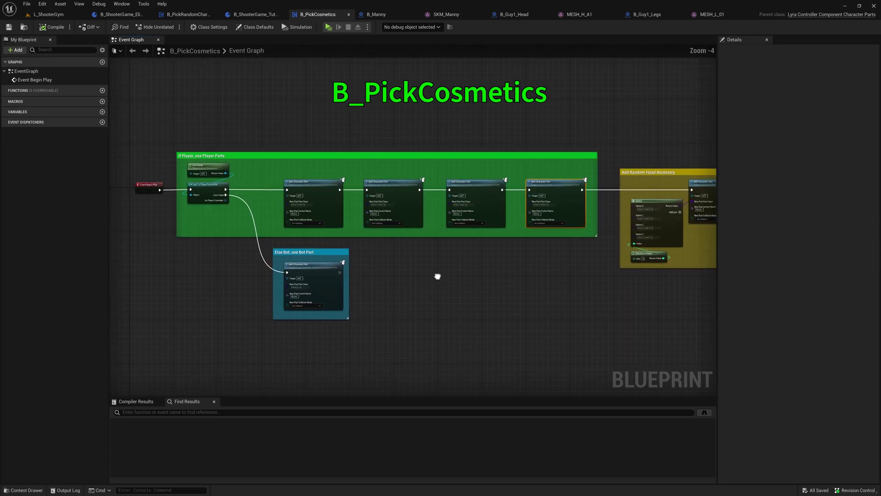
right_click_drag(437, 276, 411, 262)
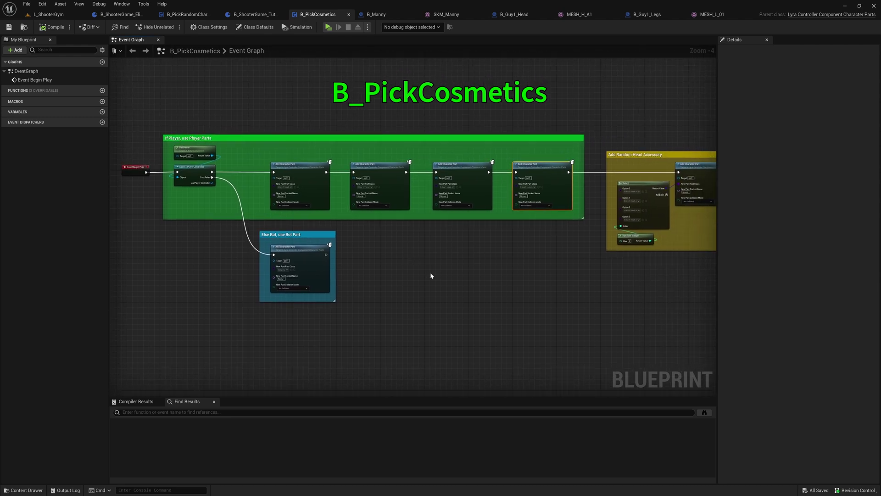